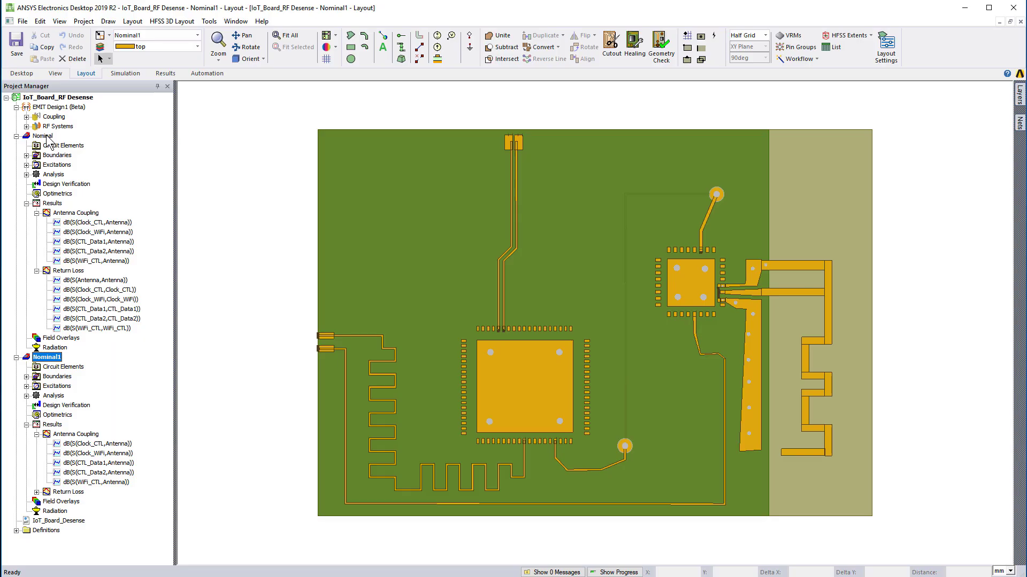
Review the fenced Nominal board layout, then close it to reveal its Antenna Coupling plot.
double_click(47, 137)
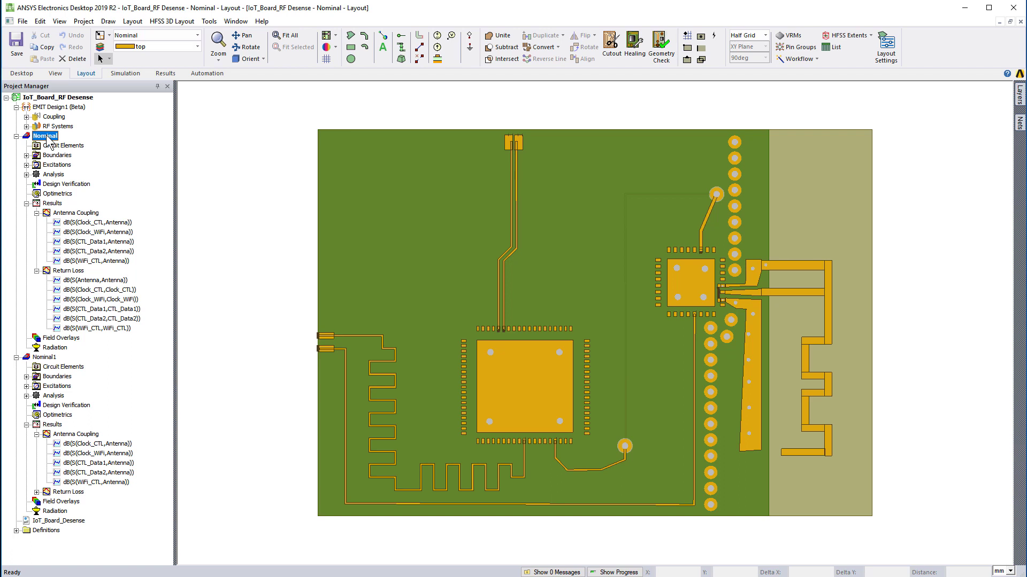
left_click(959, 213)
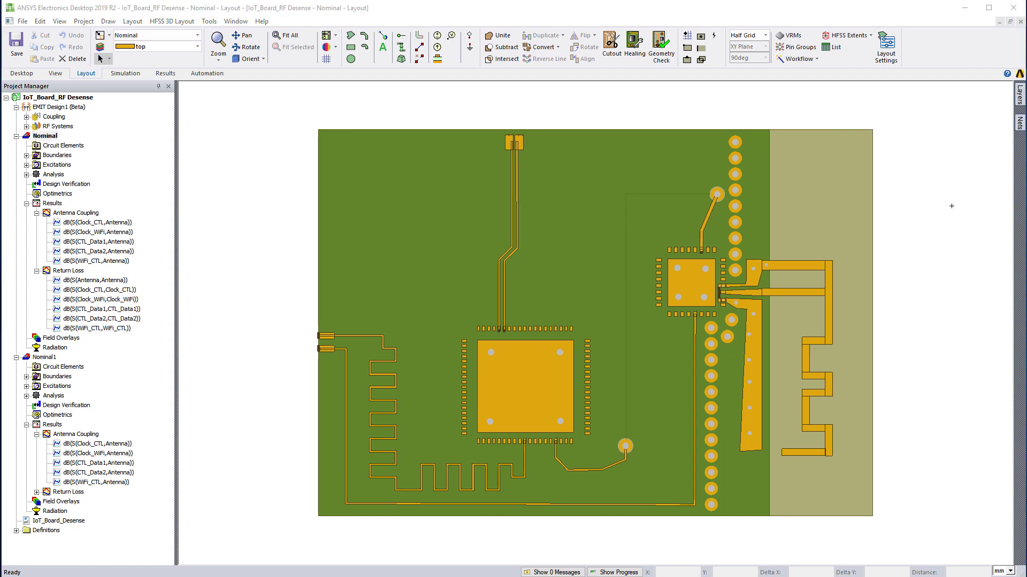
left_click(1020, 21)
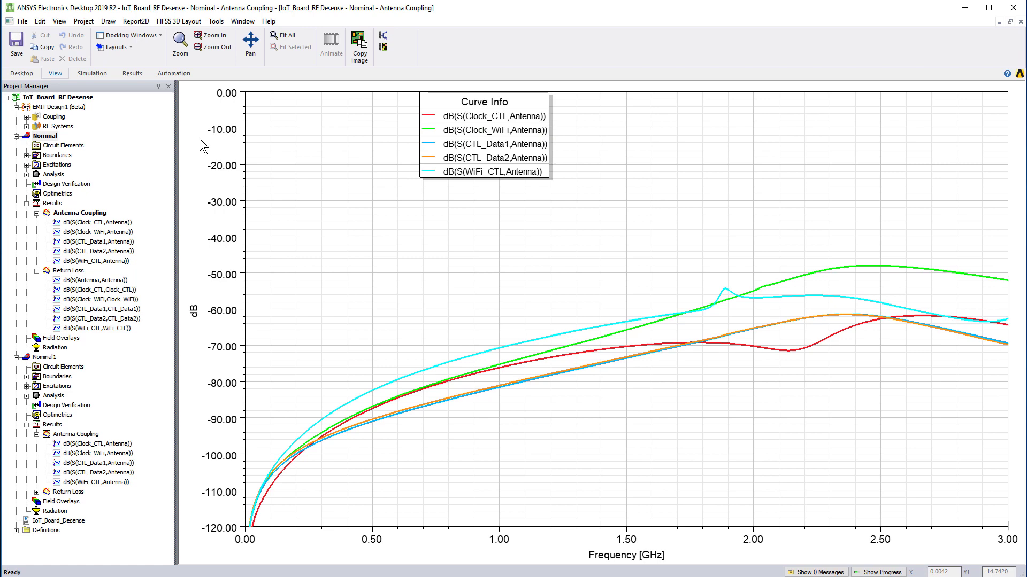
Hide the Project Manager and tile the two Antenna Coupling plots vertically side by side.
left_click(170, 87)
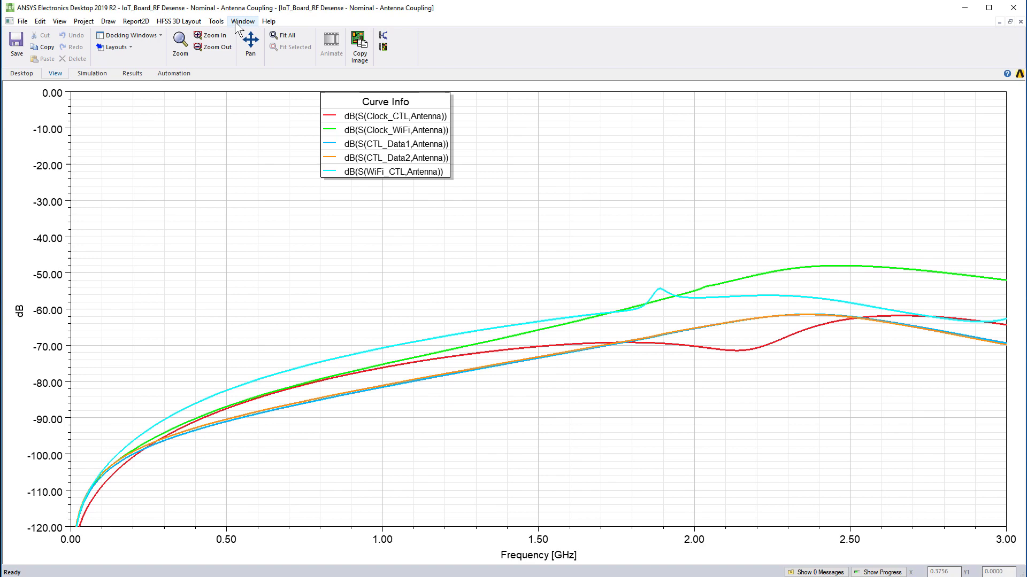
left_click(237, 22)
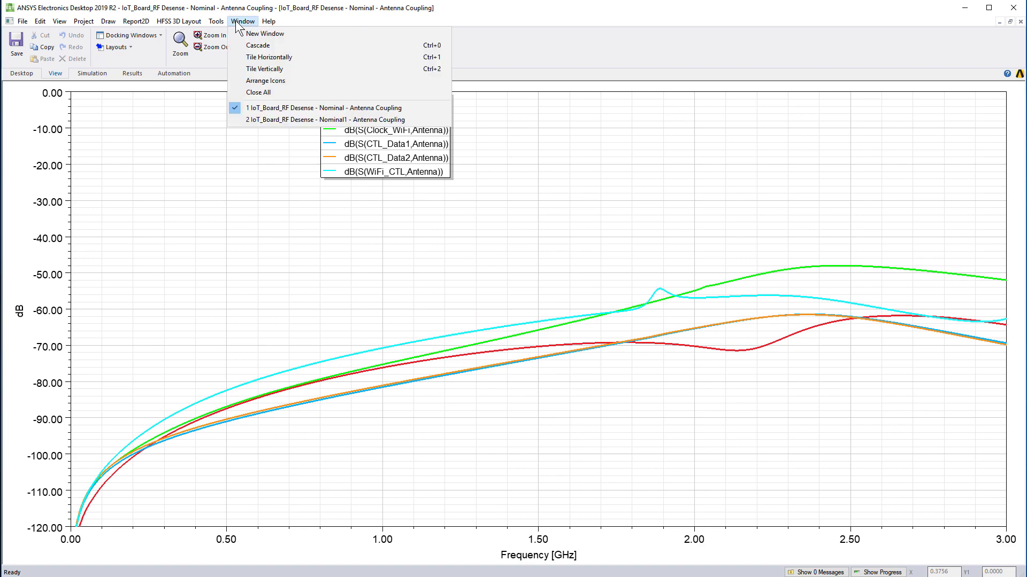
left_click(237, 69)
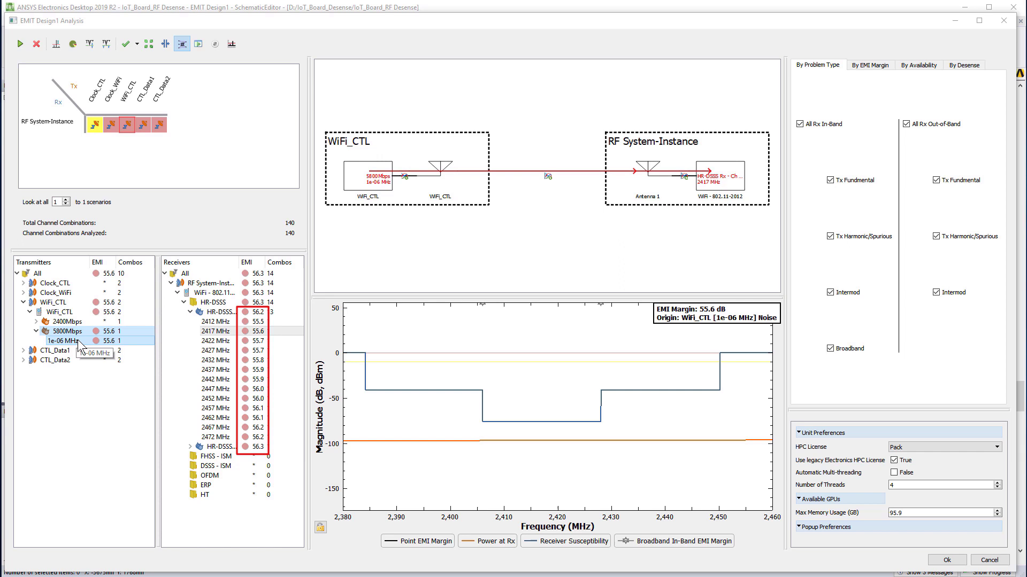
Show EMI results for all HR-DSSS receiver channels and collapse the HR-DSSS node.
left_click(218, 314)
left_click(191, 312)
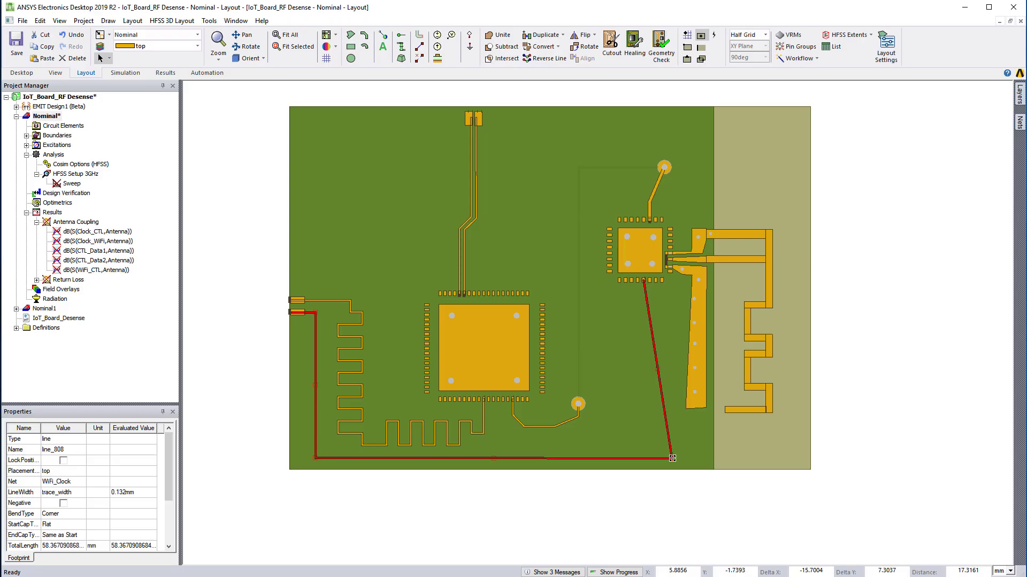
mouse_move(655, 459)
left_mouse_down()
mouse_move(664, 458)
mouse_move(645, 460)
left_mouse_up()
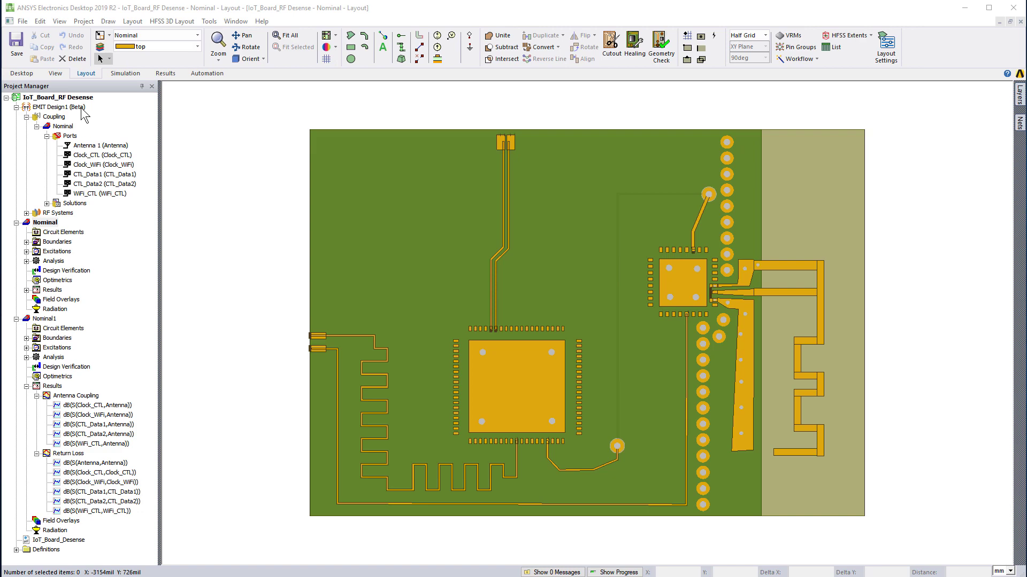
Open the EMIT Design1 schematic, update its coupling from Nominal, and collapse the Nominal and Nominal1 nodes.
double_click(81, 108)
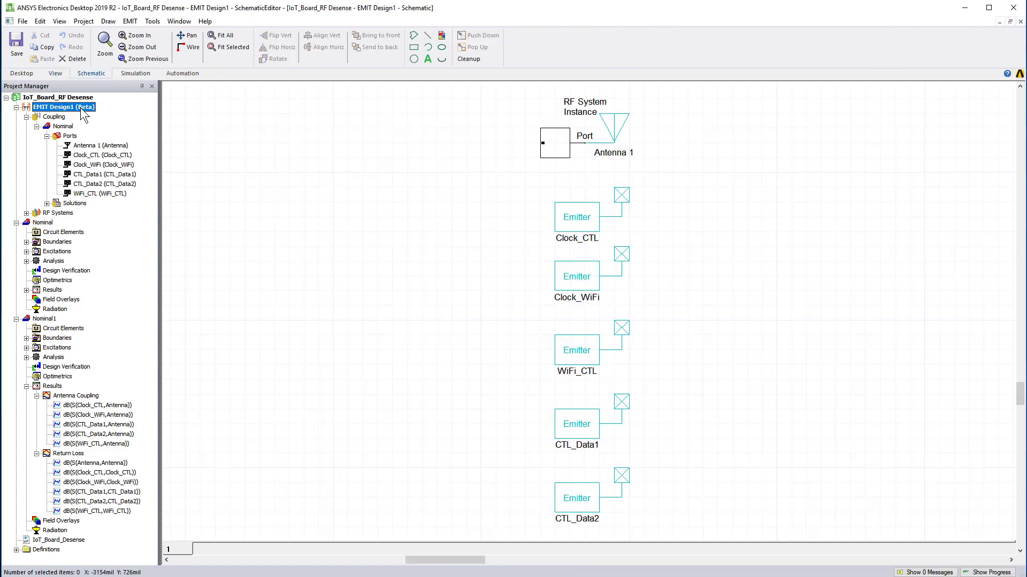
left_click(71, 129)
right_click(72, 132)
left_click(149, 149)
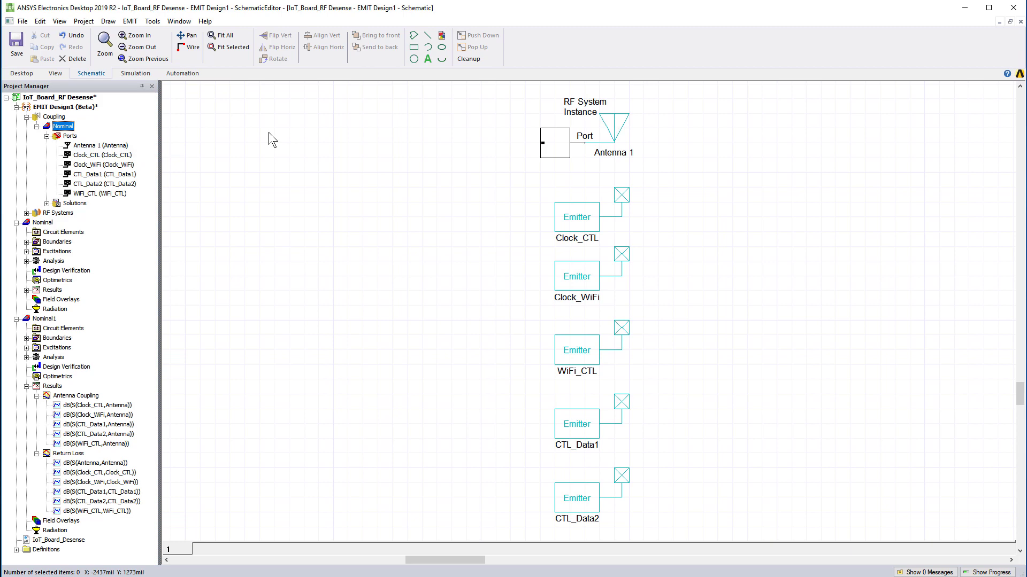
left_click(16, 222)
left_click(16, 232)
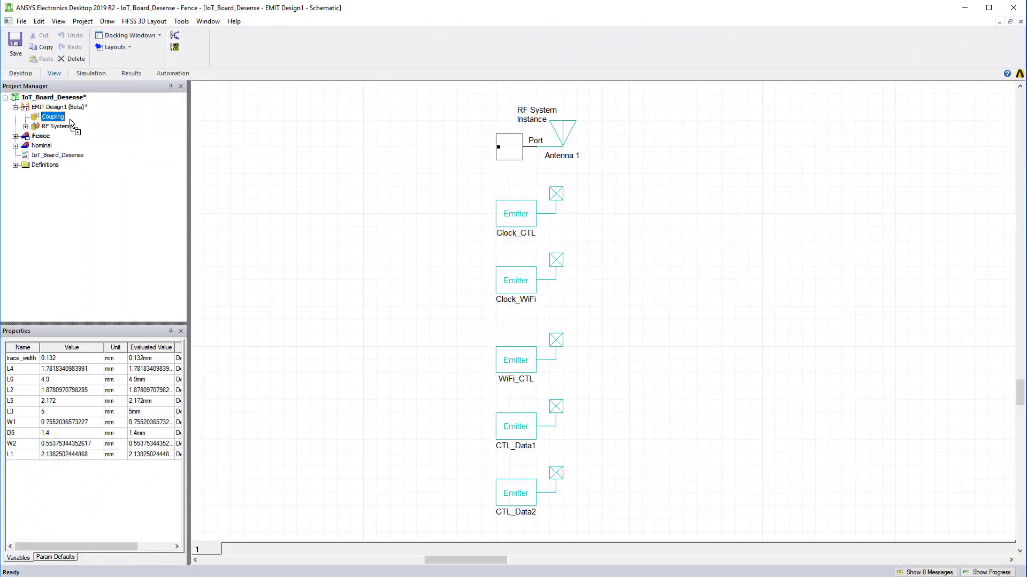
Add the Fence design to the coupling and assign Antenna 1 to its antenna port.
left_click_drag(70, 123, 70, 121)
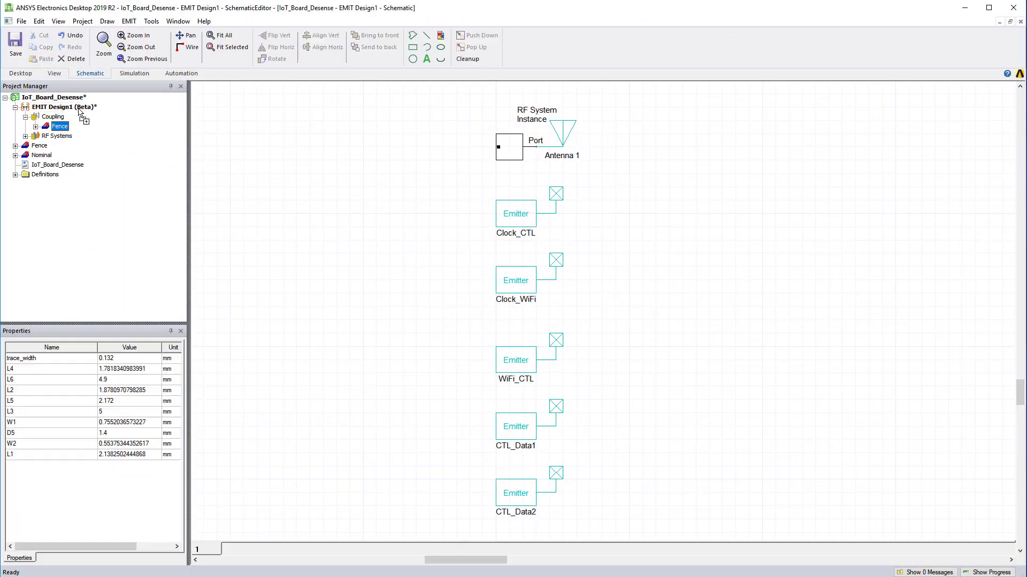
left_click(36, 126)
left_click(46, 136)
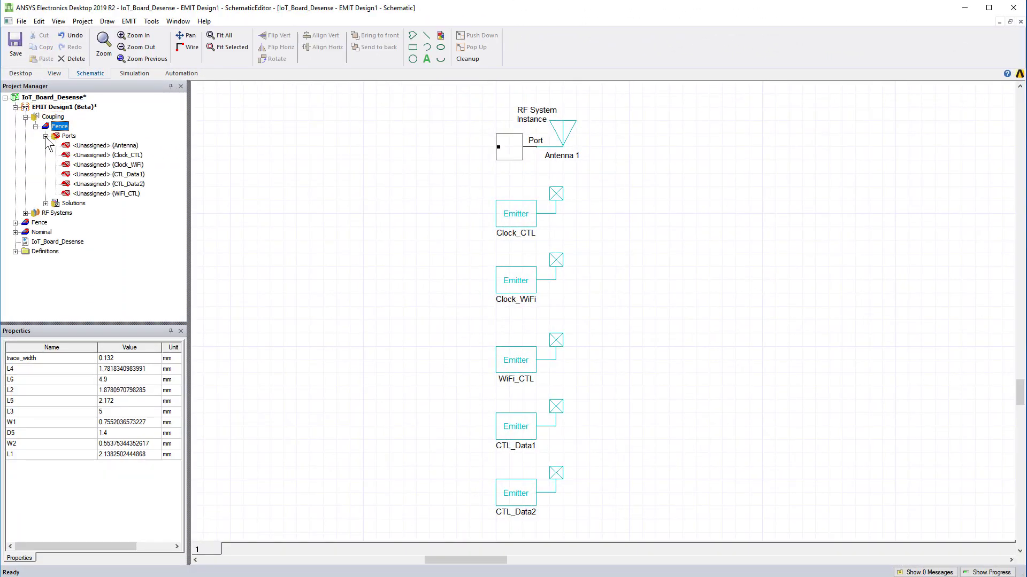
right_click(135, 146)
mouse_move(182, 167)
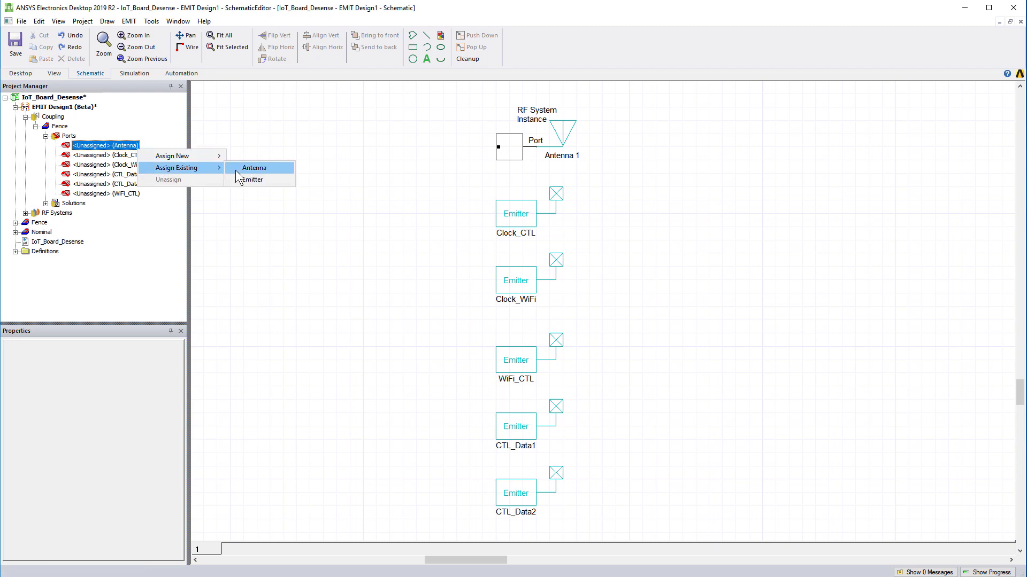
left_click(236, 169)
double_click(483, 235)
Assign the existing Clock_CTL and Clock_WiFi emitters to their matching ports.
right_click(134, 155)
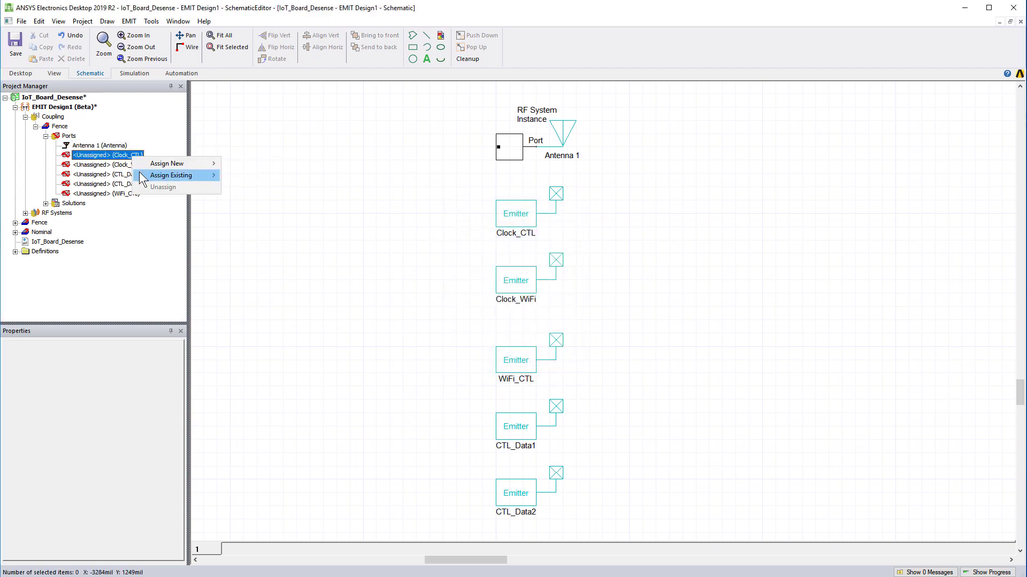
left_click(267, 187)
left_click(487, 237)
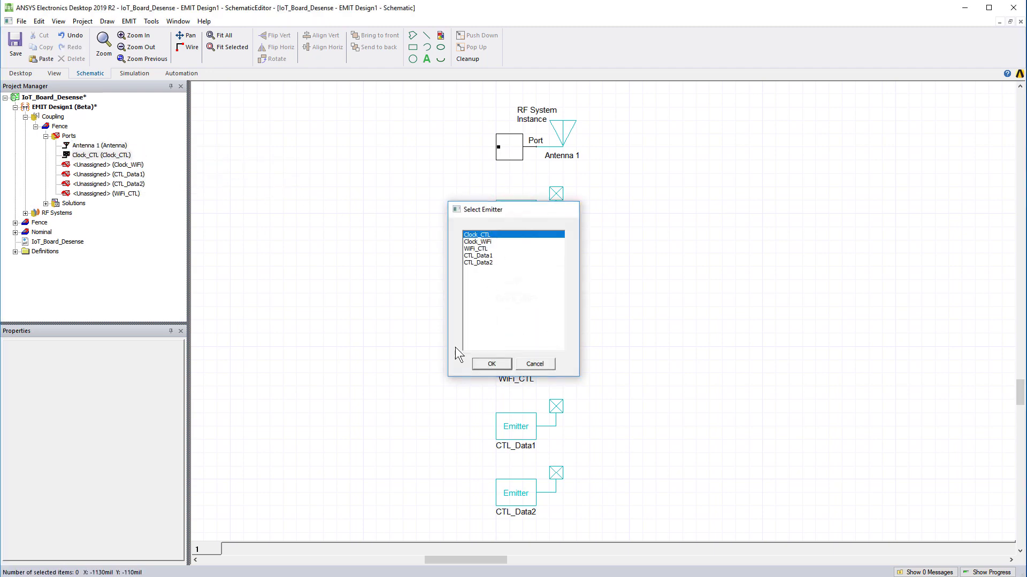
left_click(491, 363)
right_click(140, 165)
left_click(257, 196)
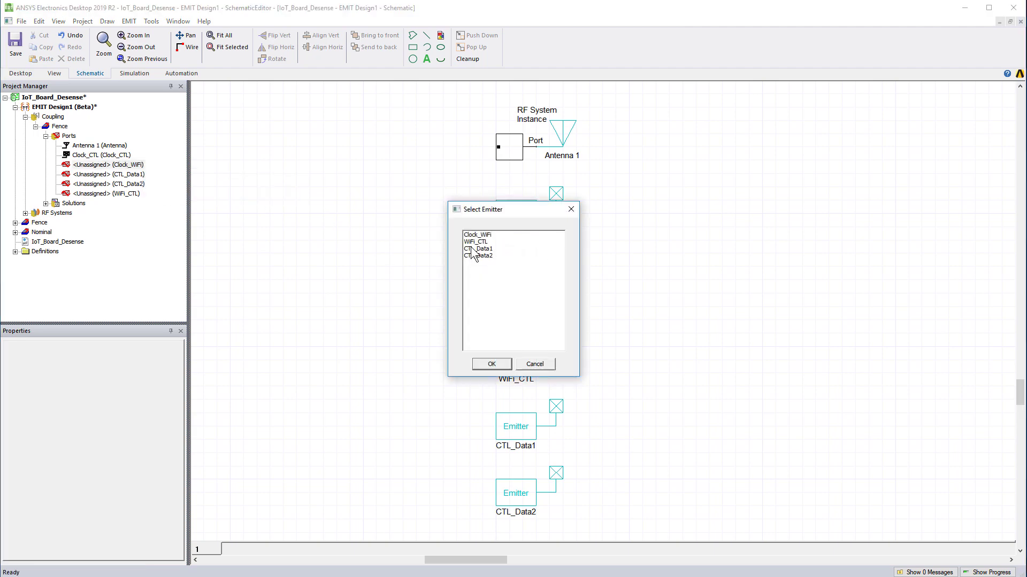
left_click(486, 240)
left_click(495, 364)
Assign the existing CTL_Data1 and CTL_Data2 emitters to their matching ports.
right_click(143, 175)
mouse_move(182, 191)
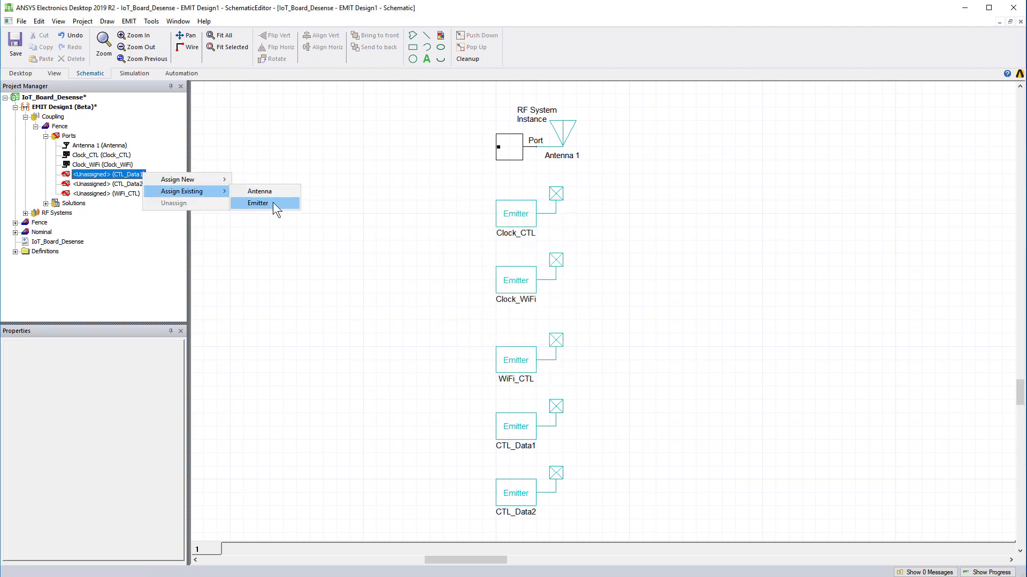
left_click(273, 202)
left_click(486, 241)
left_click(493, 363)
right_click(140, 183)
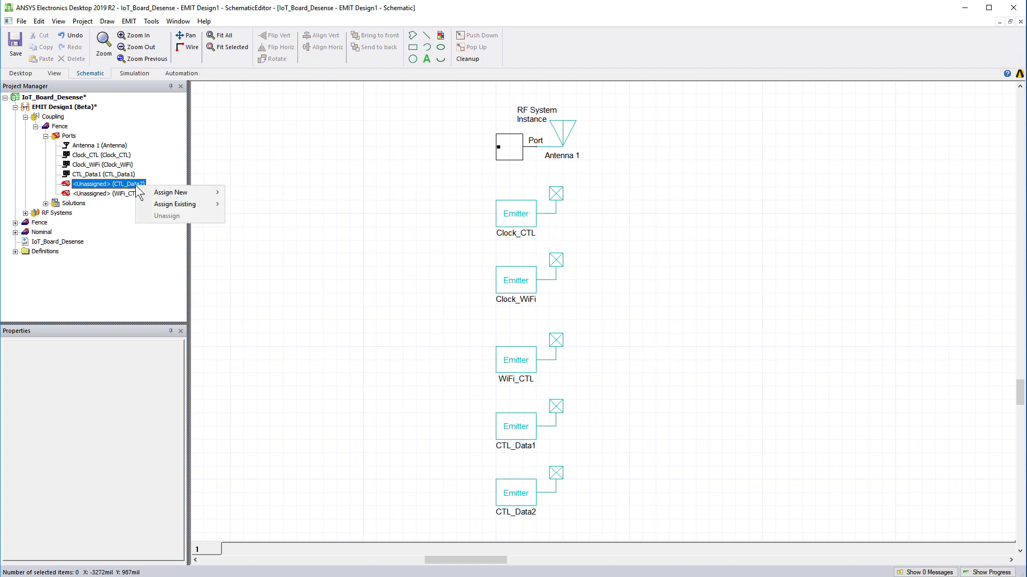
mouse_move(161, 203)
left_click(251, 204)
left_click(486, 242)
left_click(492, 364)
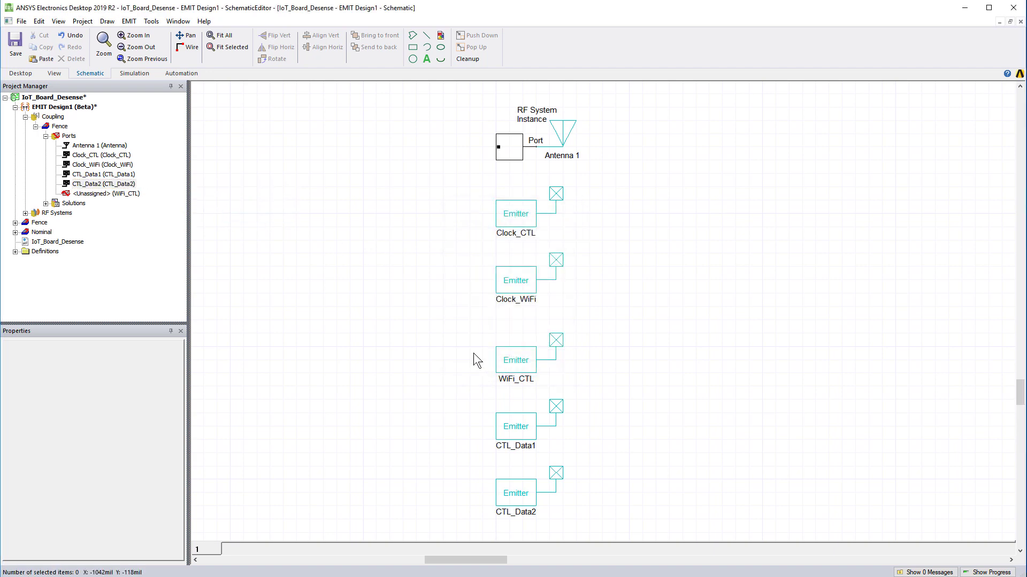
Assign the existing WiFi_CTL emitter to the WiFi_CTL port.
right_click(115, 194)
mouse_move(205, 214)
left_click(248, 223)
left_click(476, 234)
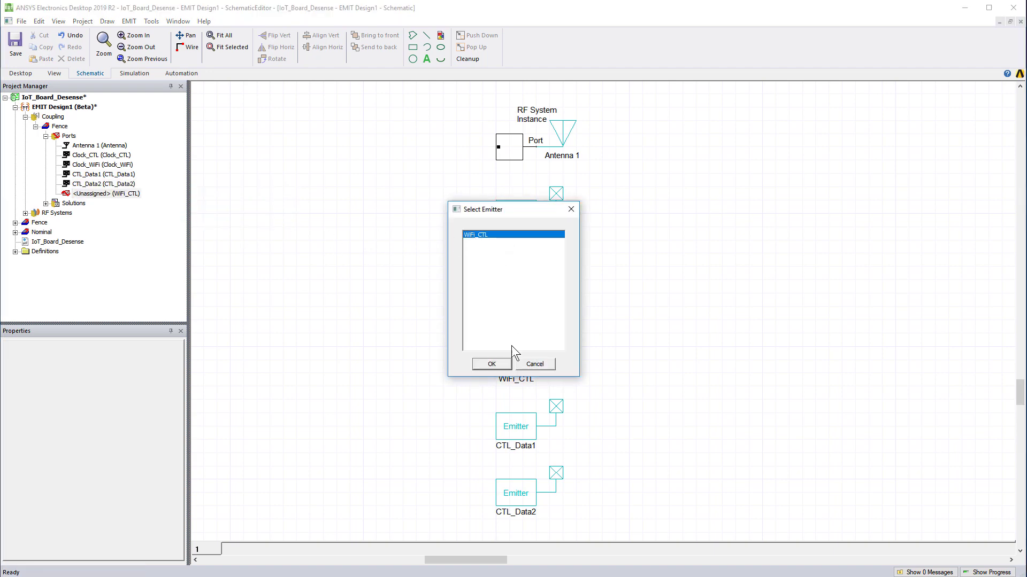
left_click(491, 364)
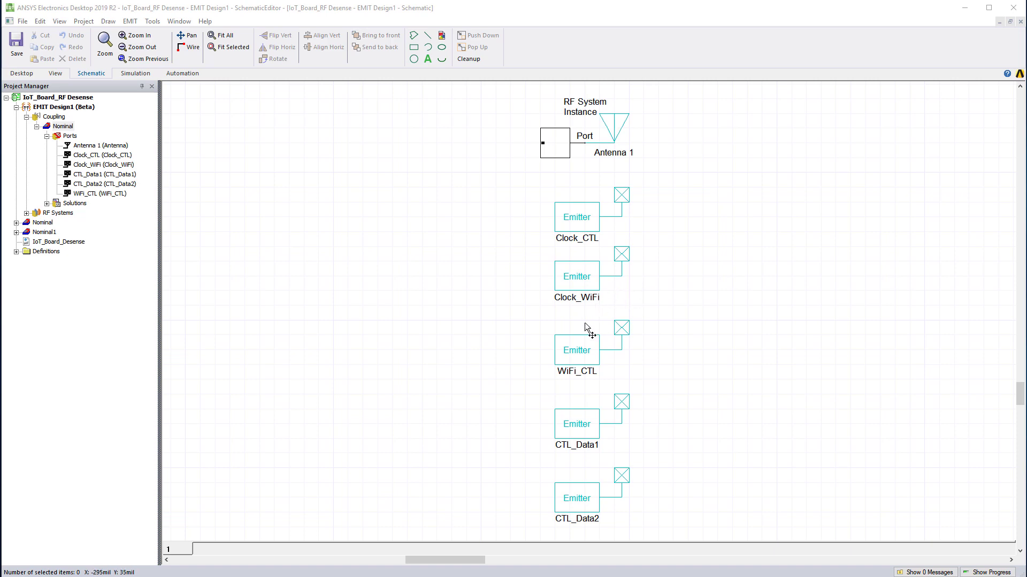
Check WiFi_CTL's configuration, then disable 5800Mbps on CTL_Data1 and CTL_Data2, keeping 2400Mbps.
double_click(576, 351)
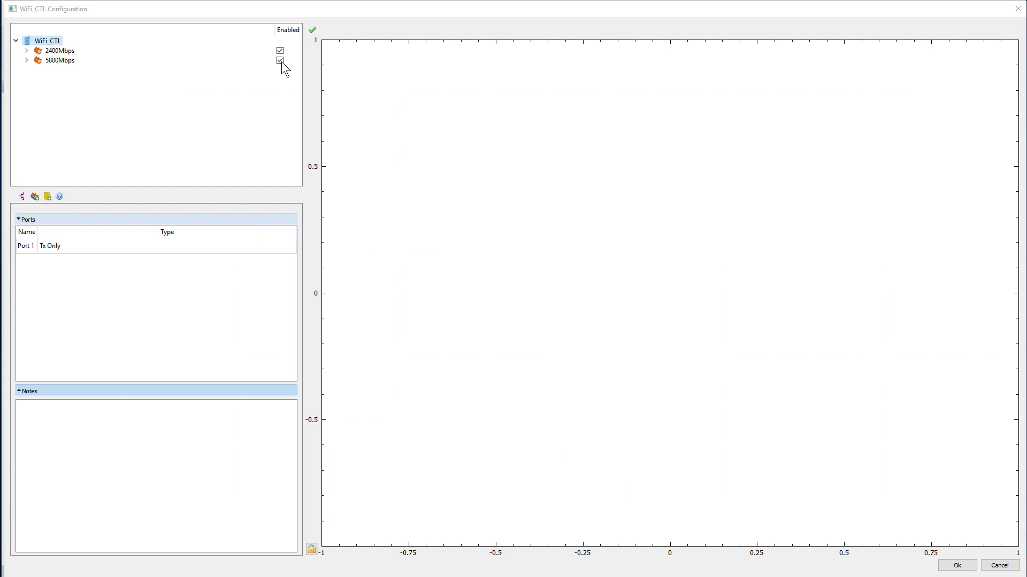
left_click(953, 566)
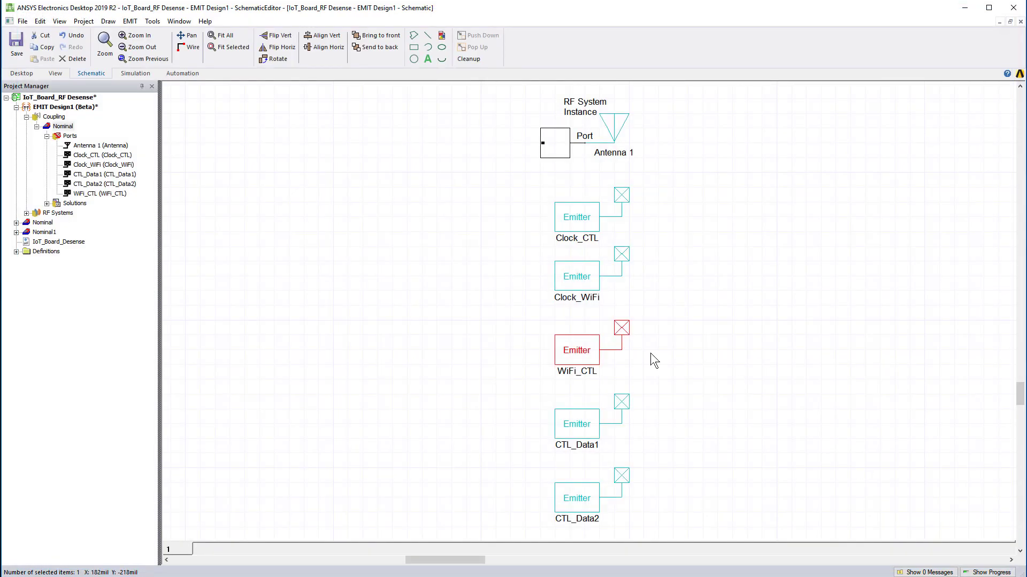
double_click(578, 426)
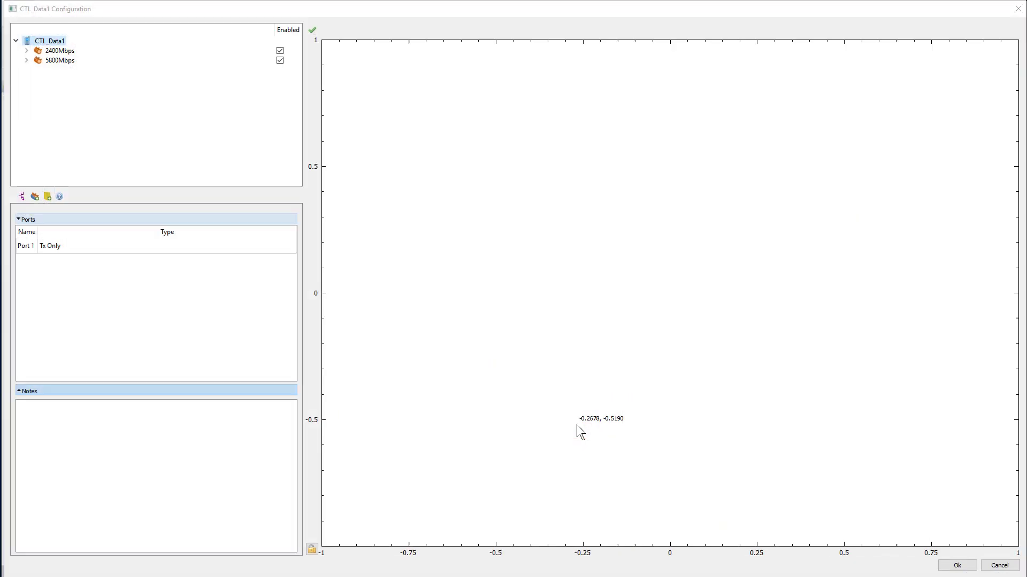
left_click(956, 566)
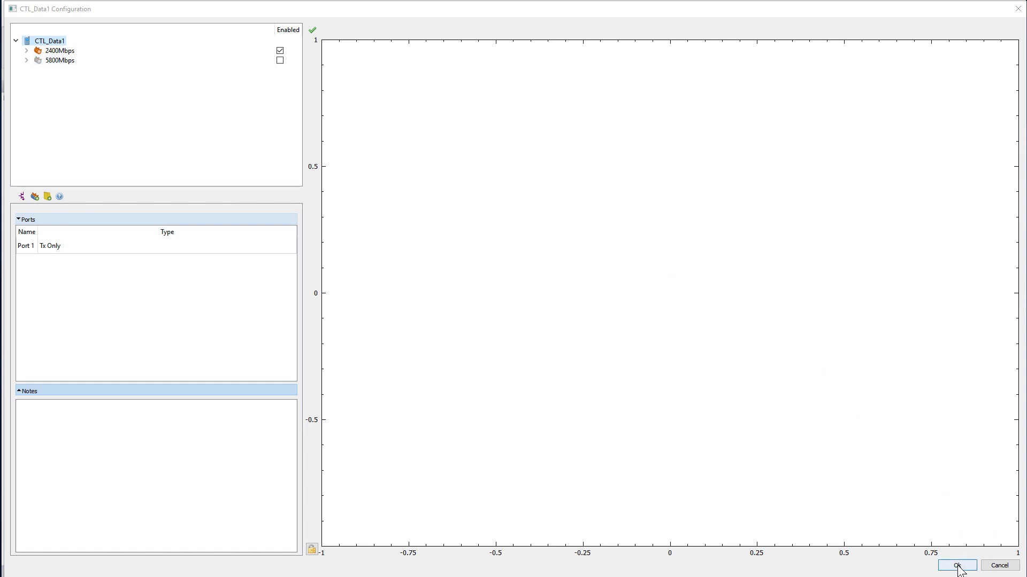
double_click(575, 499)
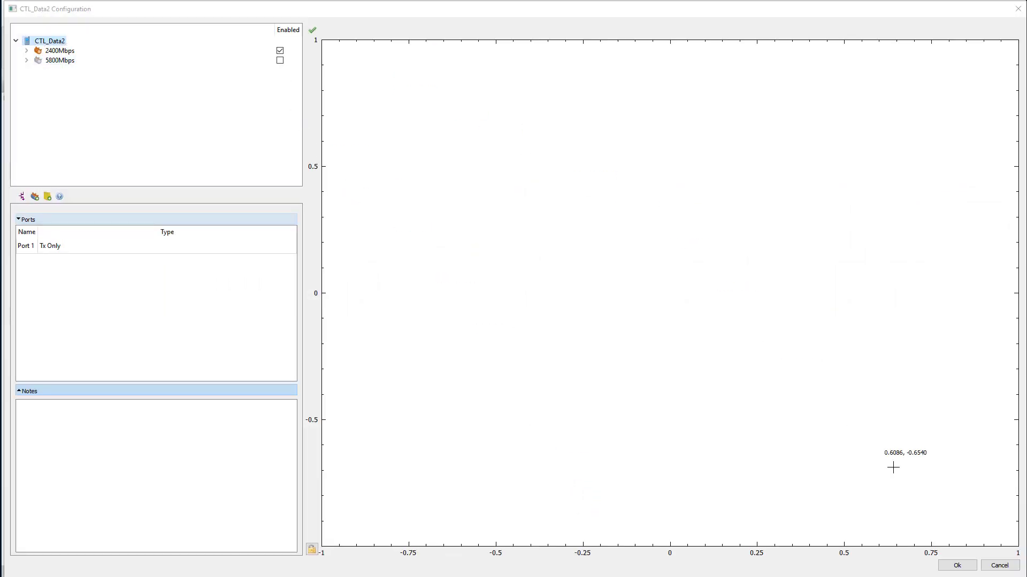
left_click(960, 566)
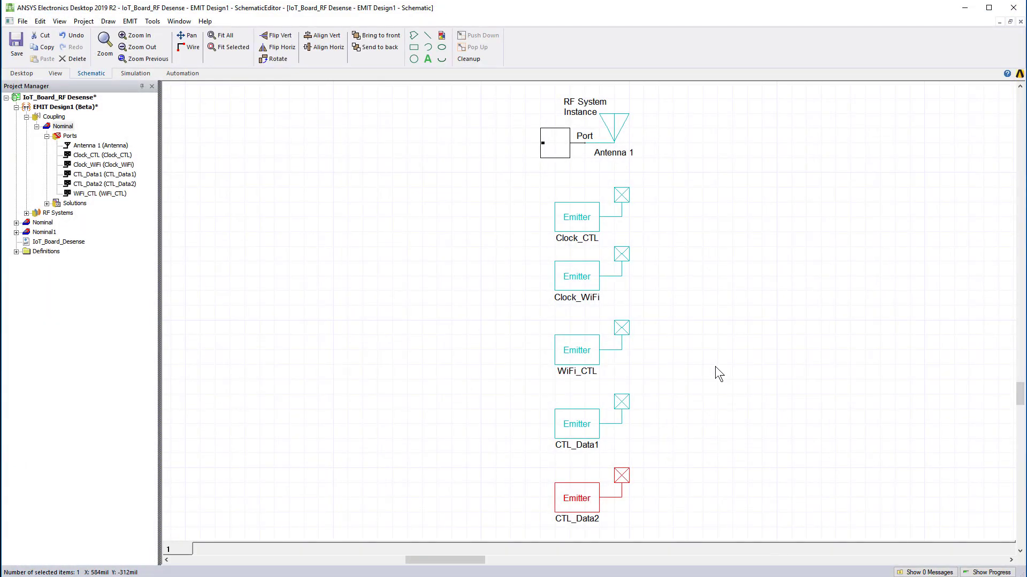
Set the Clock_CTL emitter's waveform Stop Frequency to 2400.0 MHz.
double_click(569, 223)
left_click(67, 56)
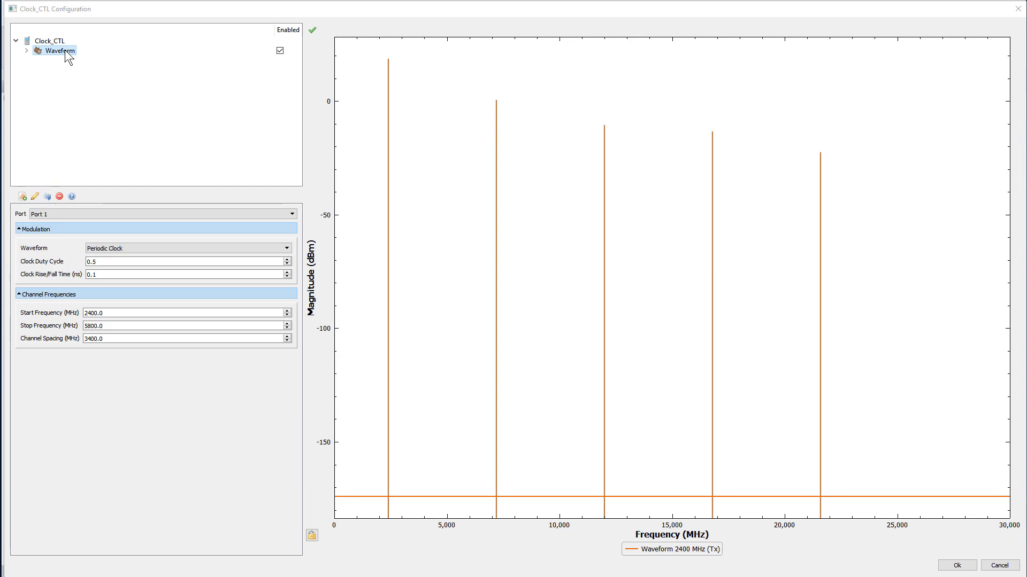
left_click_drag(107, 326, 64, 325)
type("24")
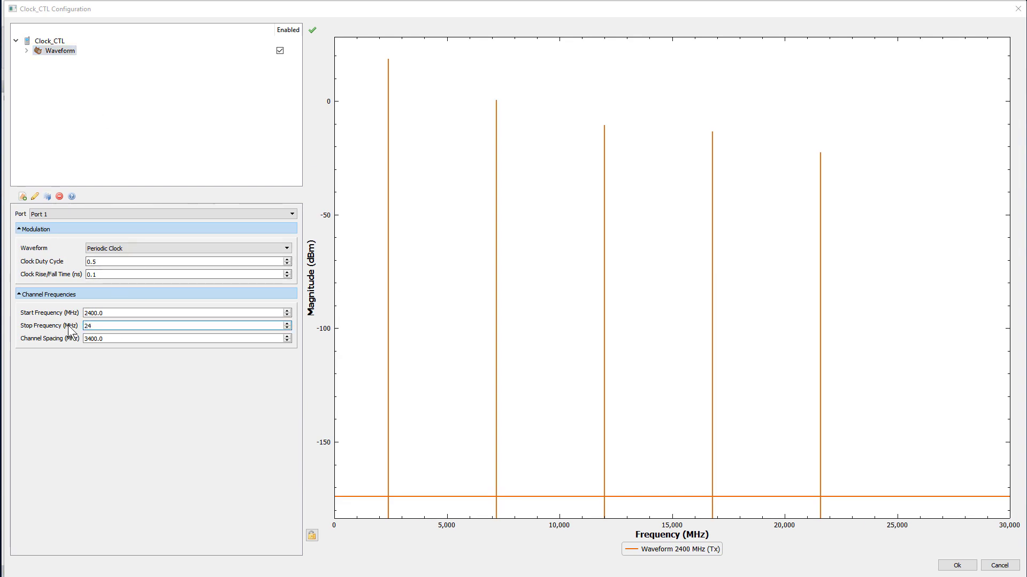
type("00.0")
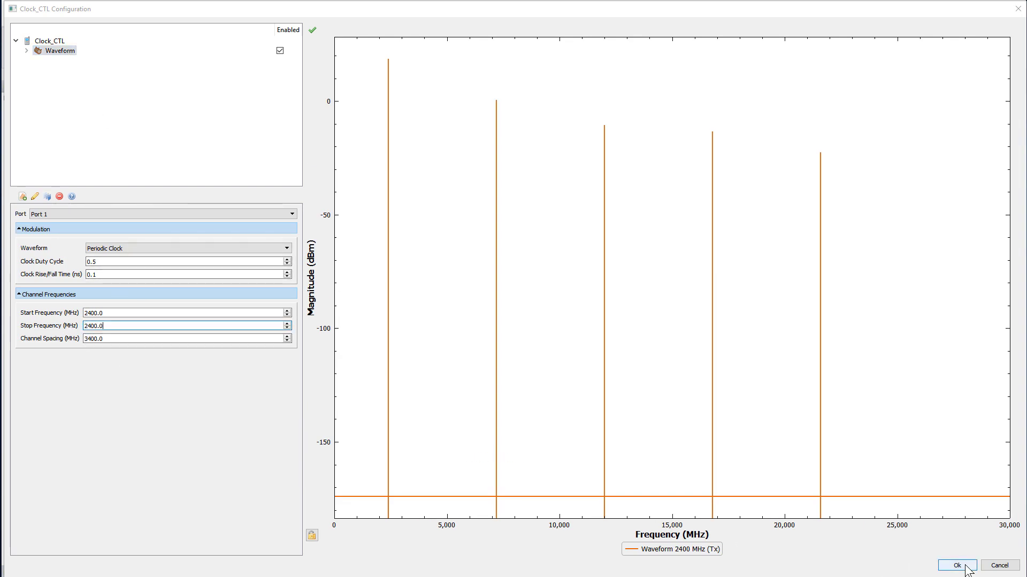
left_click(957, 566)
Set the Clock_WiFi emitter's waveform Stop Frequency to 2400.0 MHz to match its start.
double_click(576, 279)
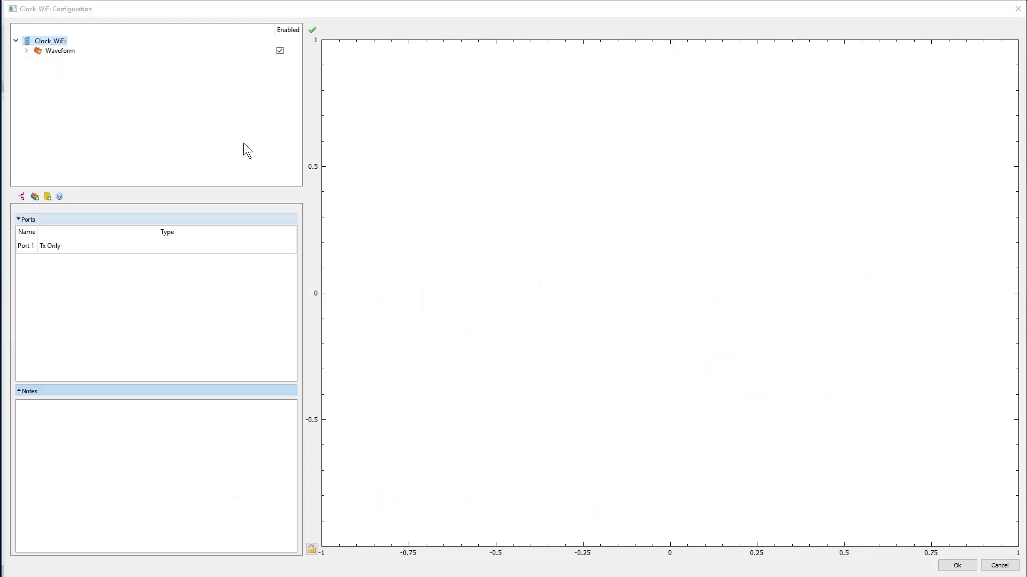
left_click(60, 50)
left_click(98, 326)
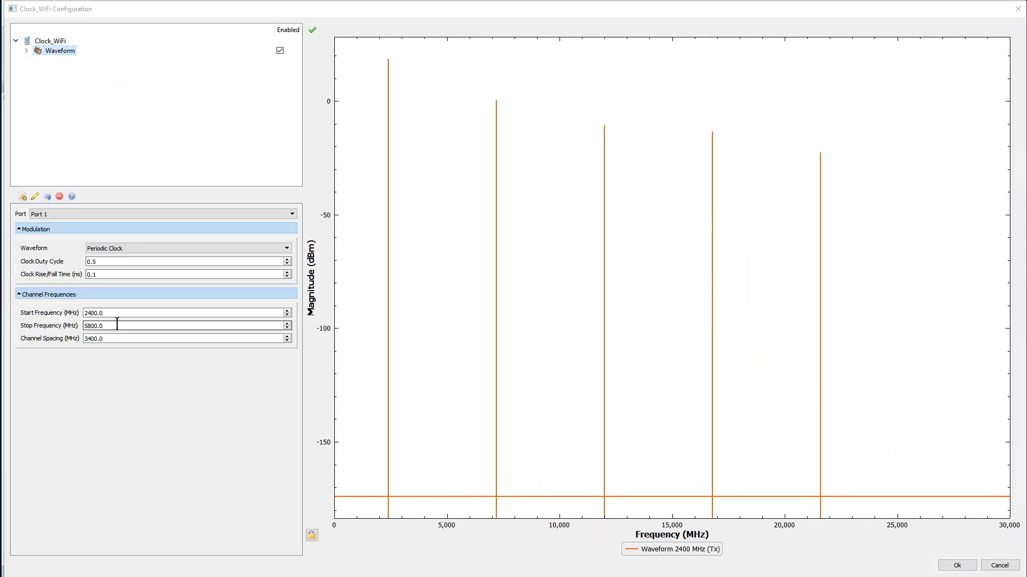
key("BackSpace")
key("BackSpace")
type("24")
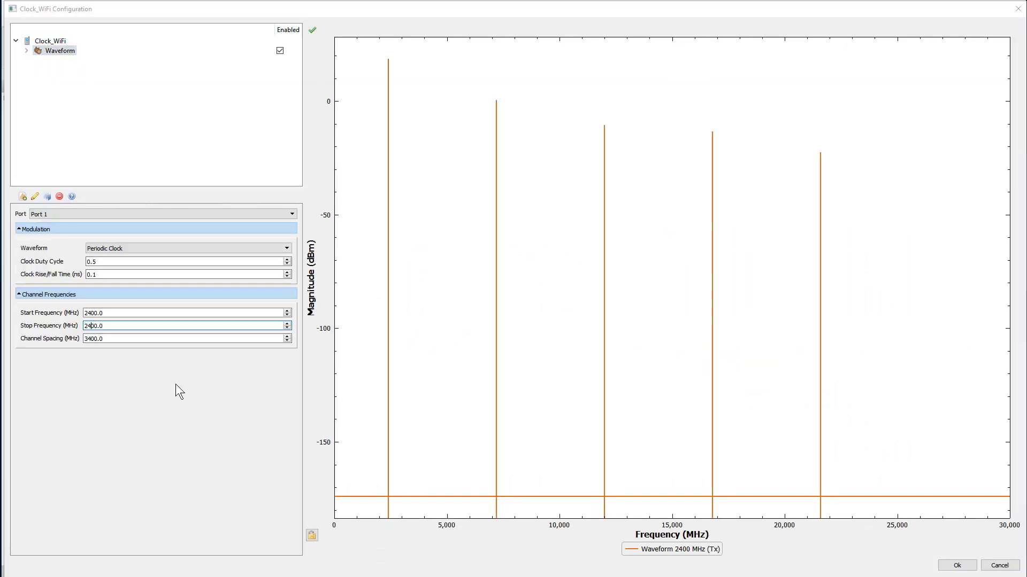
left_click(945, 566)
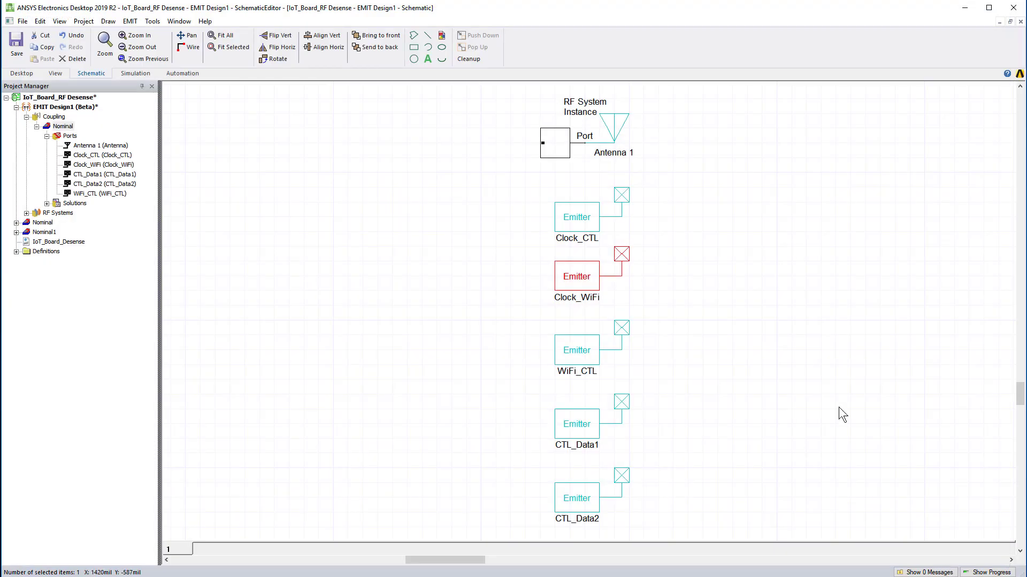